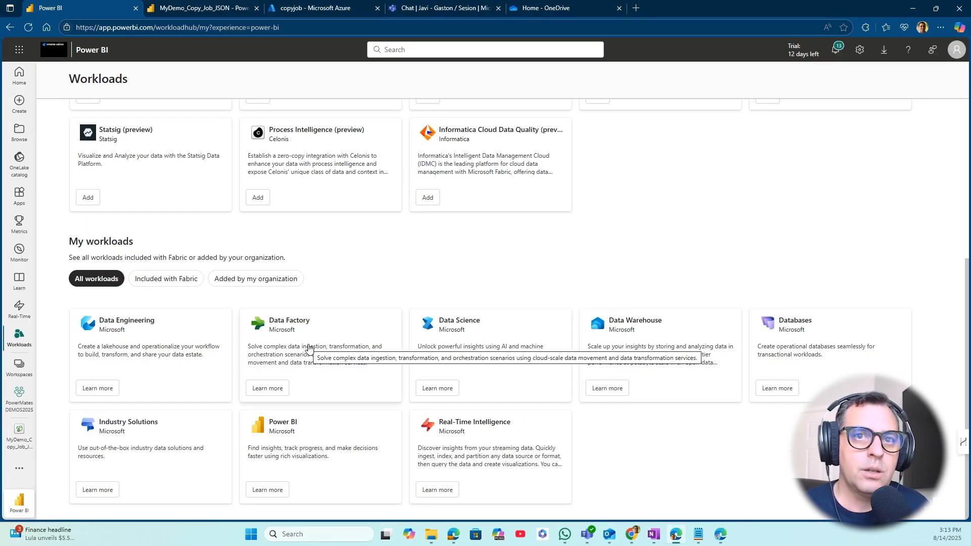
Examine the item types listed on the Data Factory workload's details page, including Copy job, and return to the workloads list
left_click(267, 377)
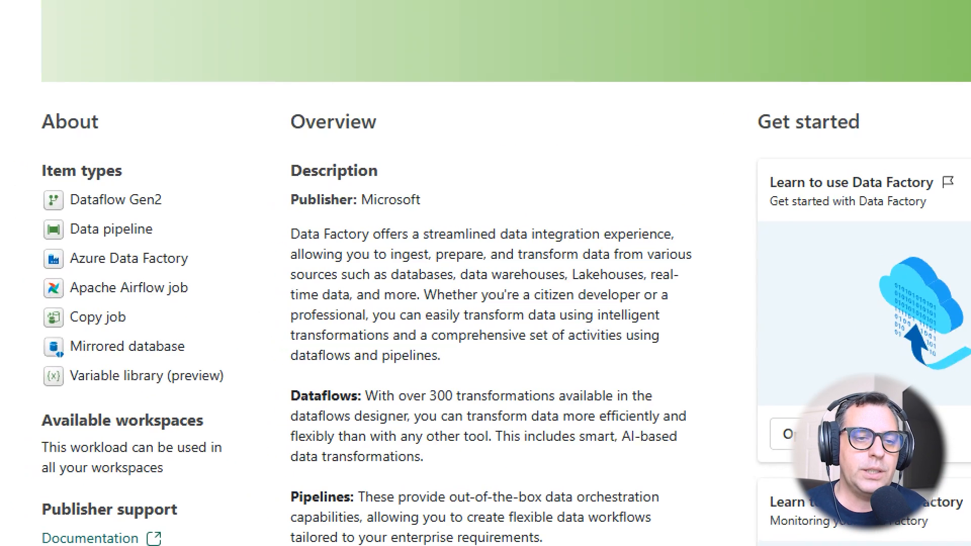
mouse_move(27, 303)
left_mouse_down()
mouse_move(171, 329)
mouse_move(174, 339)
left_mouse_up()
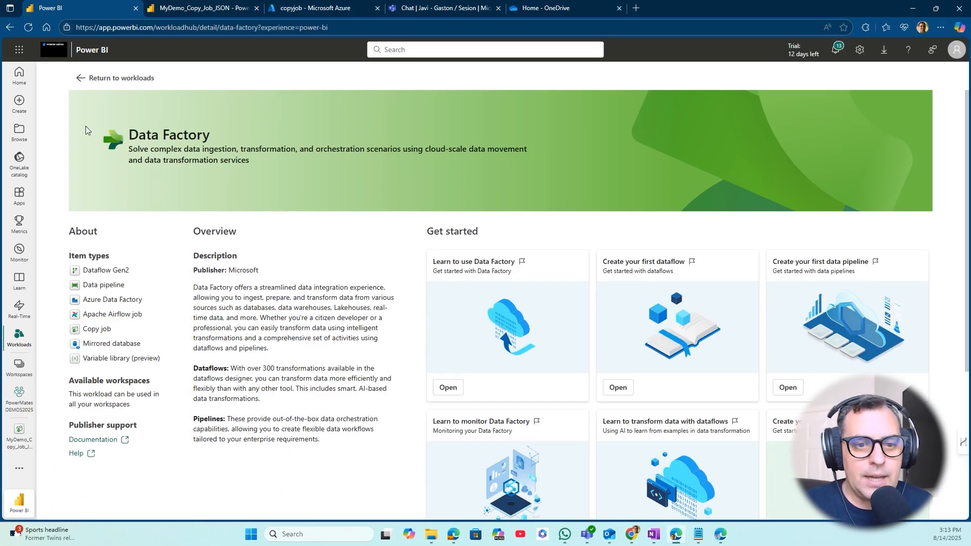
left_click(82, 81)
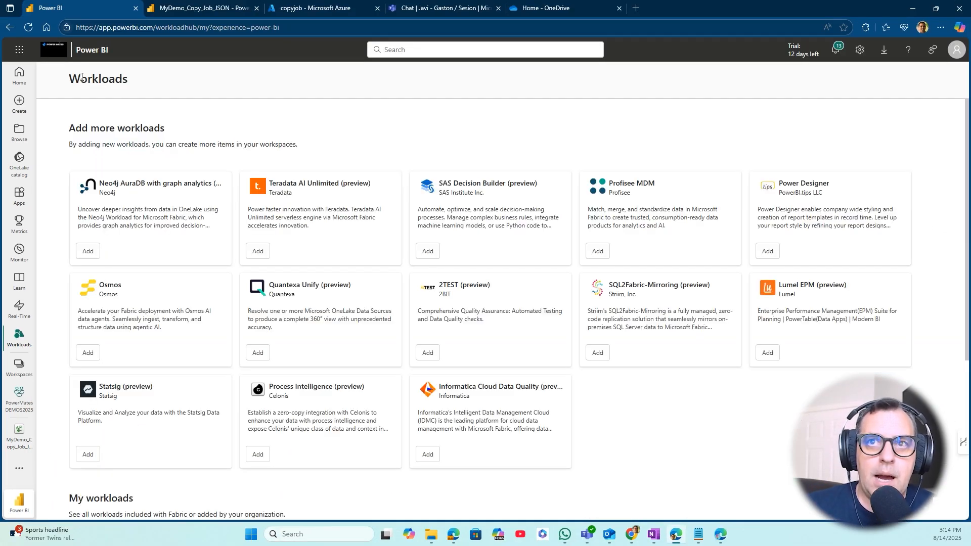
Switch to the MyDemo_Copy_Job_JSON copy job and examine its Source connection details
left_click(219, 11)
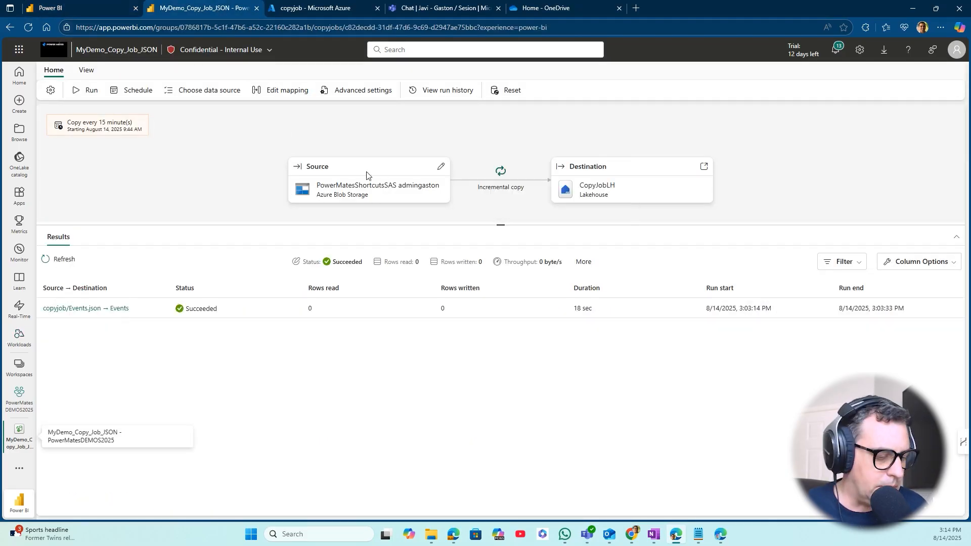
mouse_move(368, 202)
key("ctrl+1")
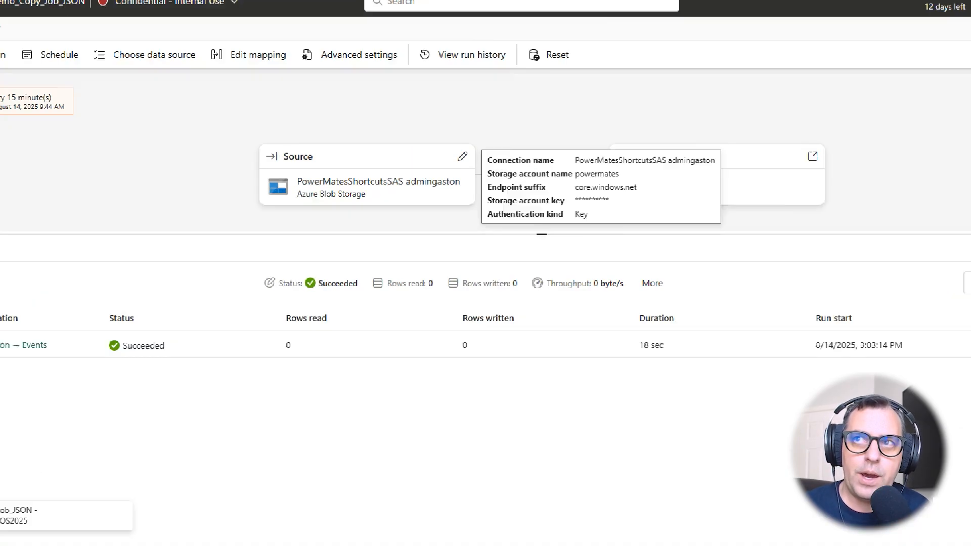
left_click(378, 196)
mouse_move(188, 107)
left_mouse_down()
mouse_move(419, 142)
mouse_move(536, 246)
left_mouse_up()
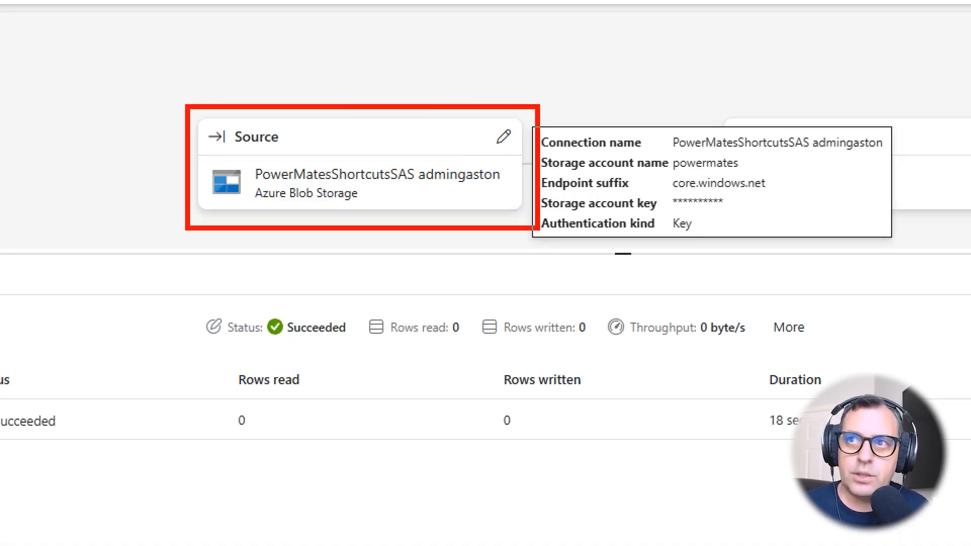
key("Escape")
Examine the copy job's Destination lakehouse and the copy mode linking source and destination
mouse_move(587, 186)
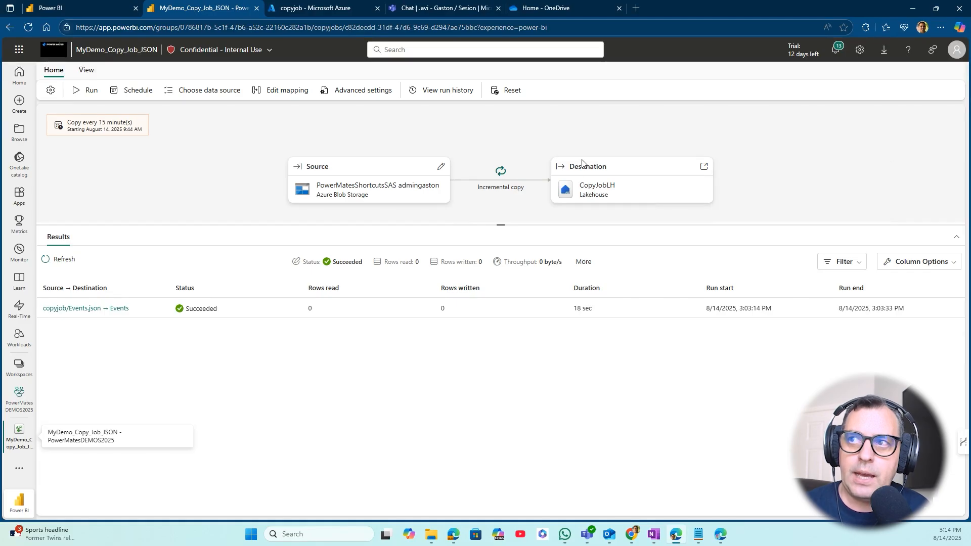
key("ctrl+1")
left_click(582, 161)
left_click_drag(548, 148, 662, 168)
left_click_drag(743, 177, 862, 269)
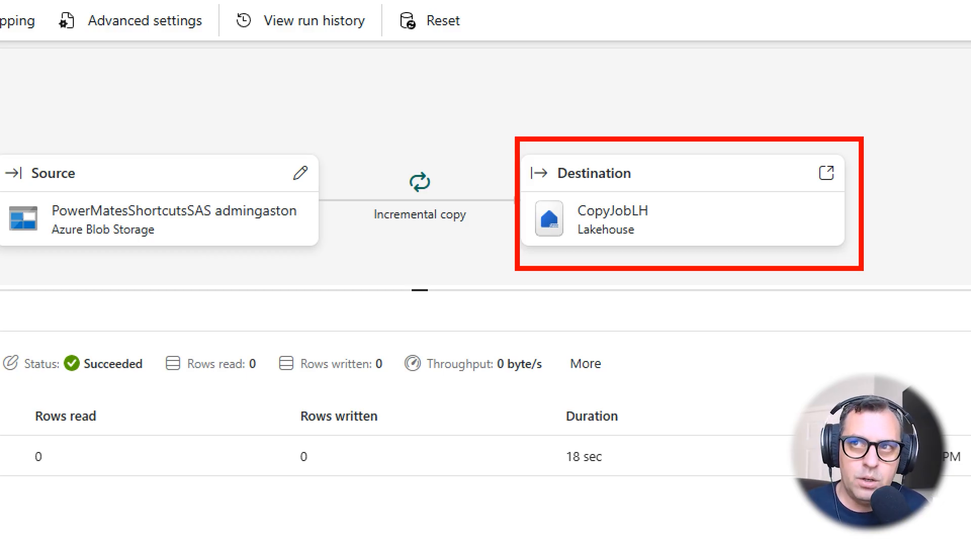
key("Escape")
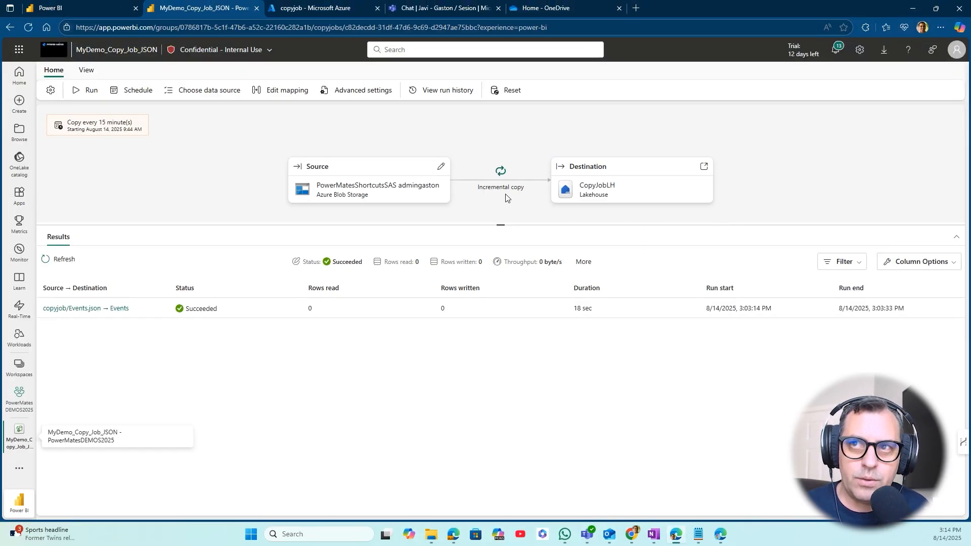
key("ctrl+1")
left_click(505, 193)
mouse_move(417, 126)
left_mouse_down()
mouse_move(541, 161)
mouse_move(579, 219)
left_mouse_up()
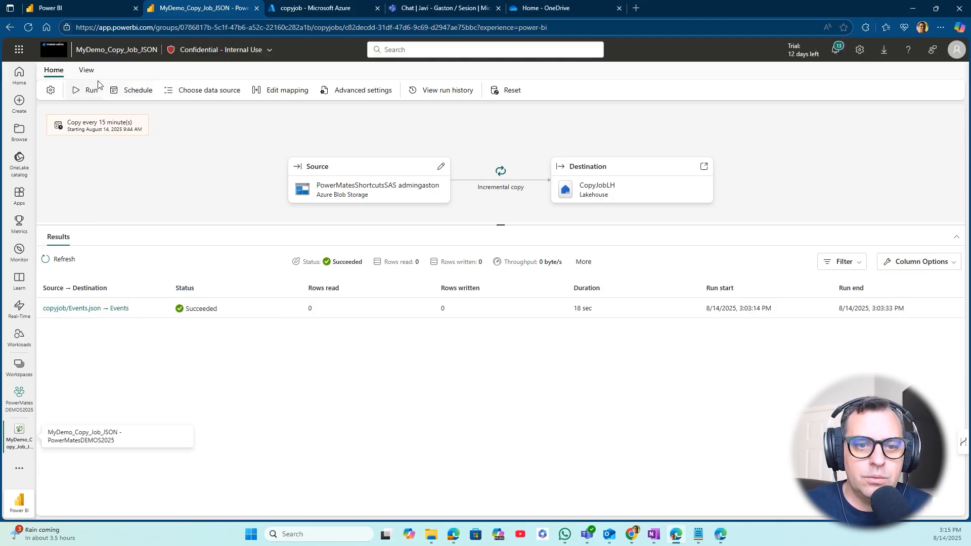
Go from the workloads page to the PowerMatesDEMOS2025 workspace
left_click(101, 9)
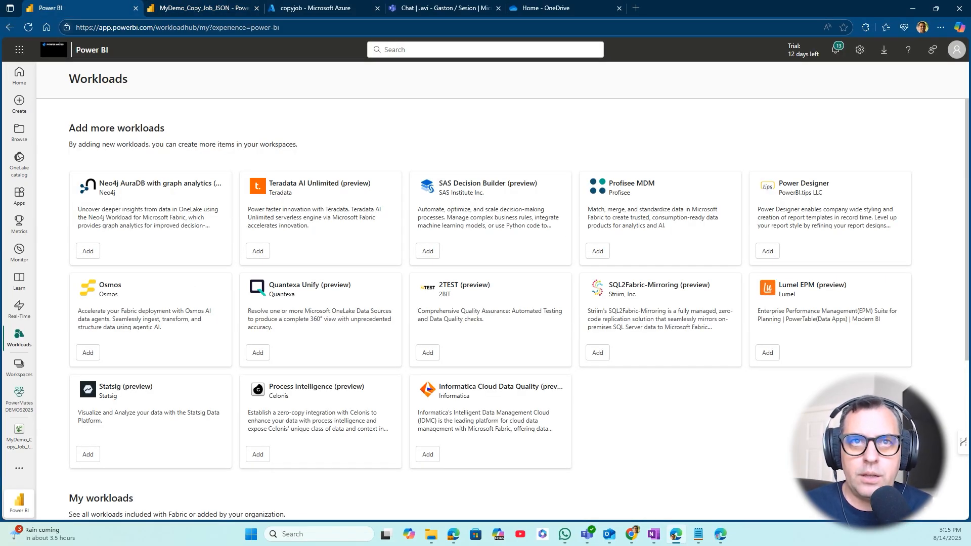
scroll(728, 429, "down", 4)
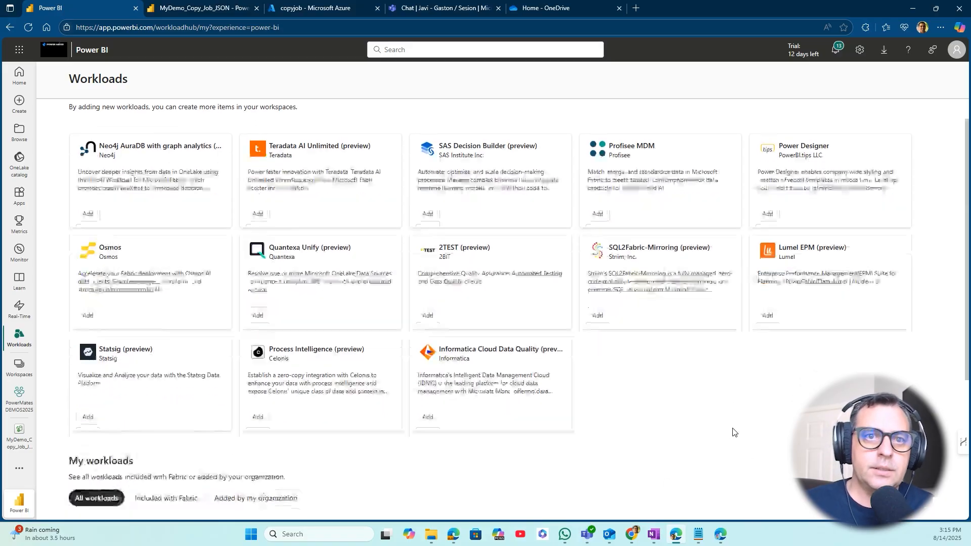
scroll(661, 401, "up", 2)
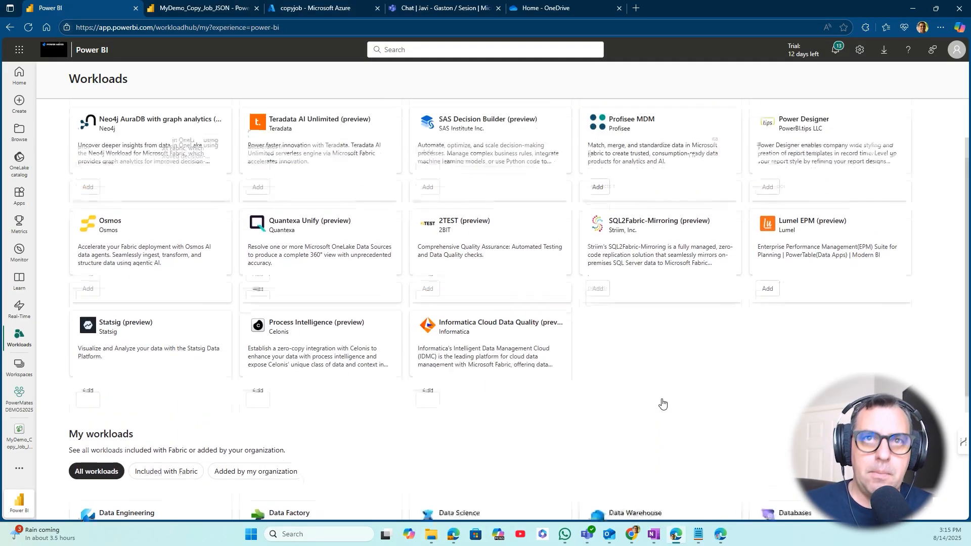
left_click(20, 397)
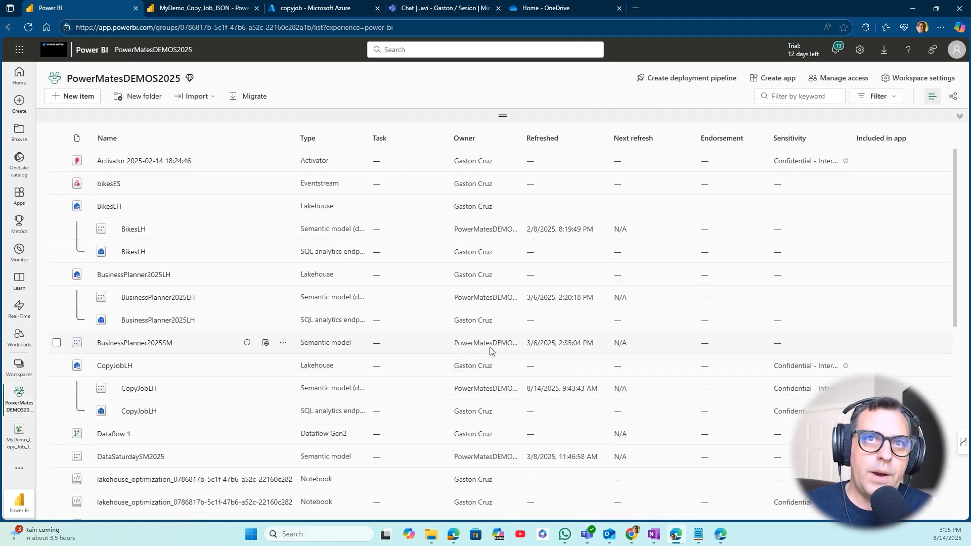
Create a new Copy job item named DemoPMCopyJob and list the Azure resources available as its data source
left_click(76, 97)
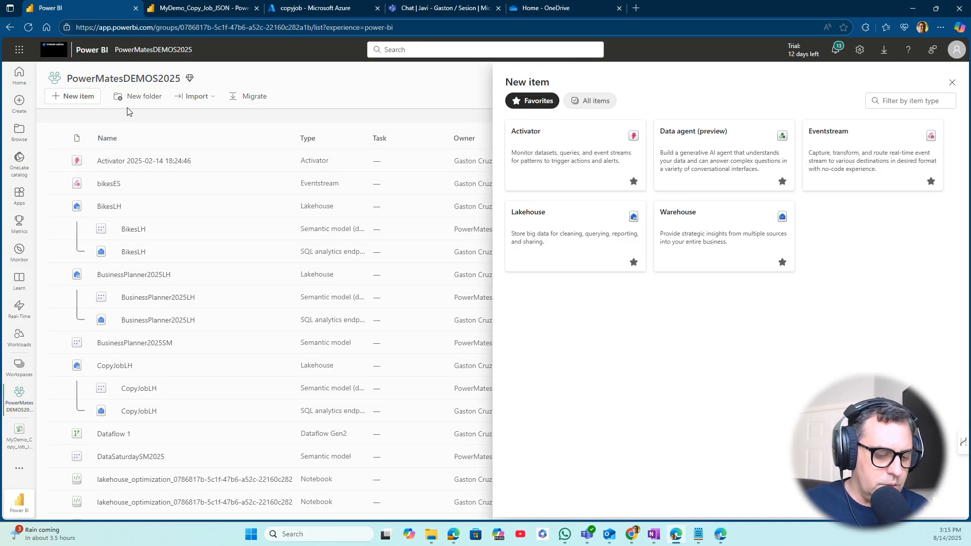
left_click(597, 102)
left_click(905, 101)
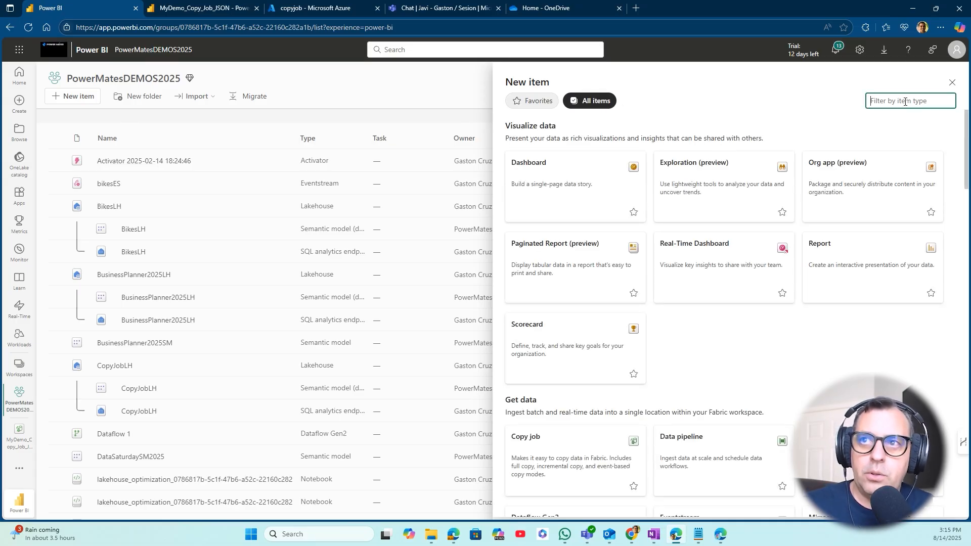
type("copy")
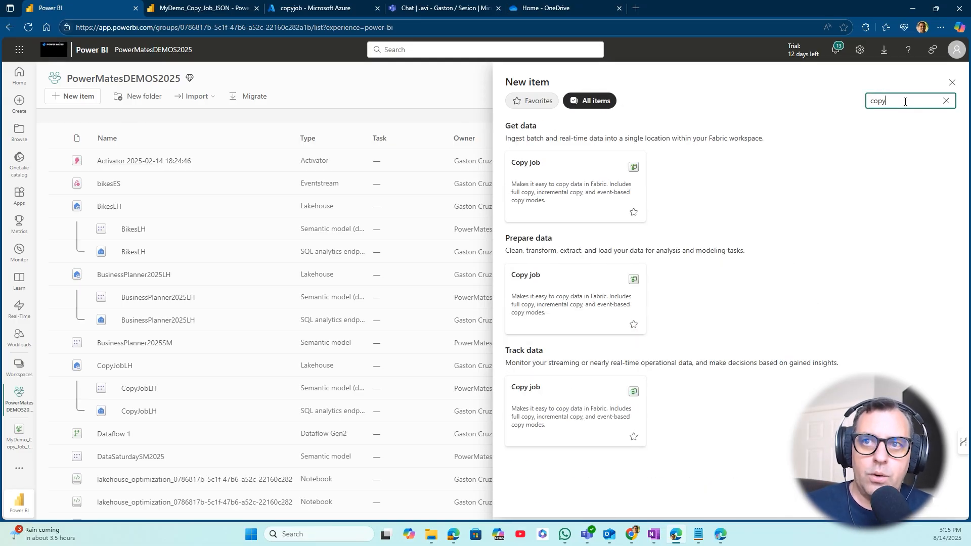
left_click(550, 184)
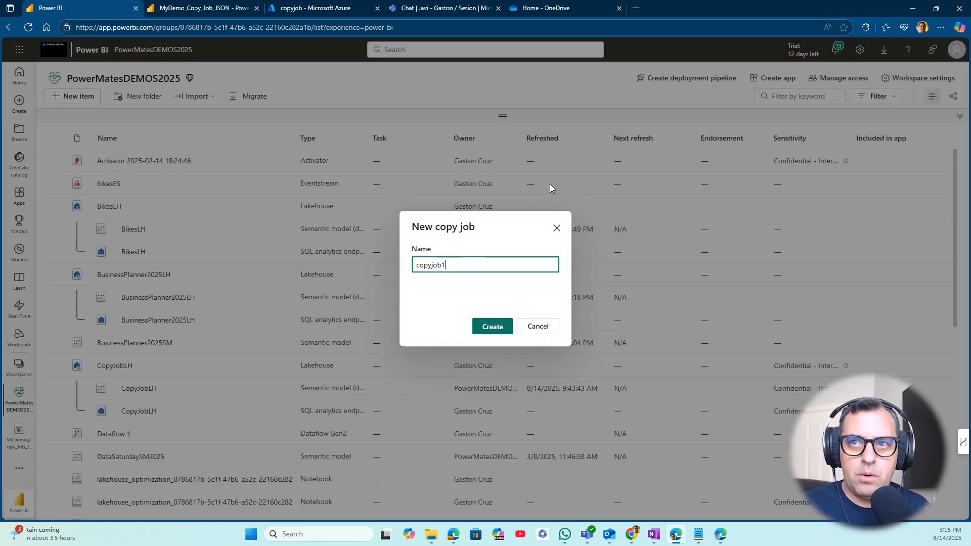
double_click(455, 266)
type("DemoPM")
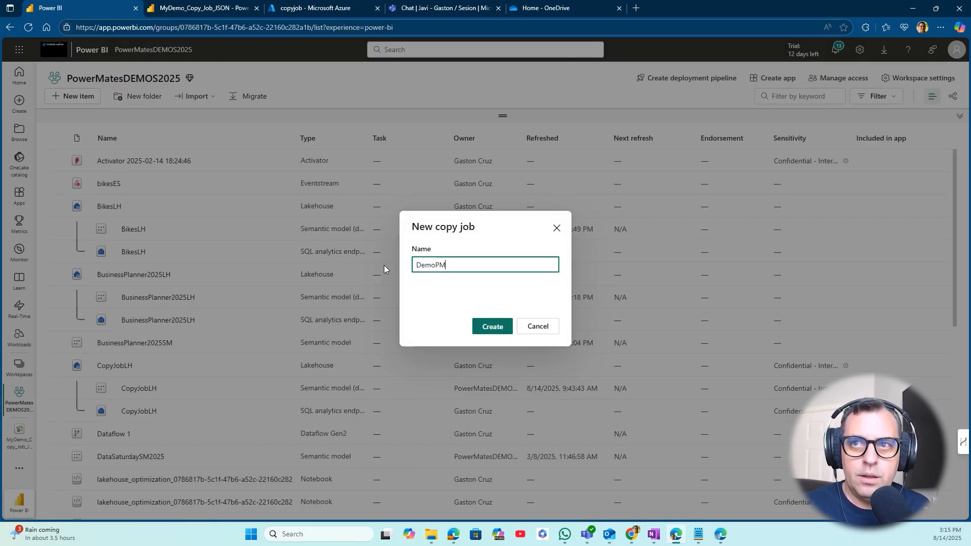
type("CopyJob")
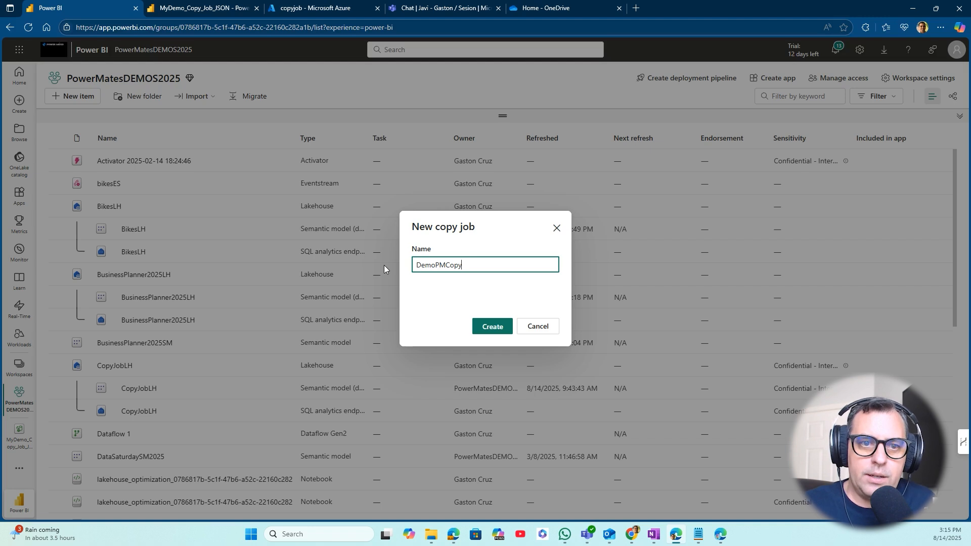
left_click(485, 328)
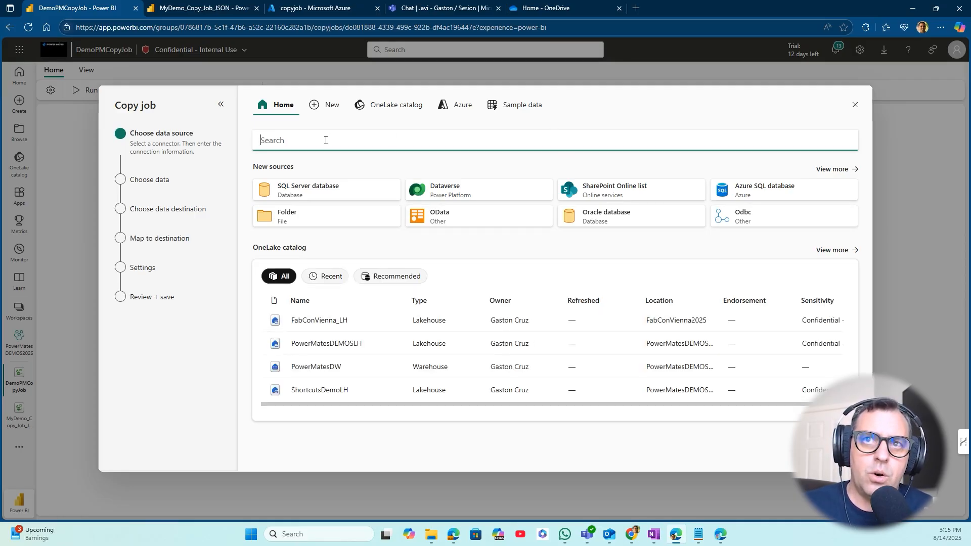
left_click(455, 108)
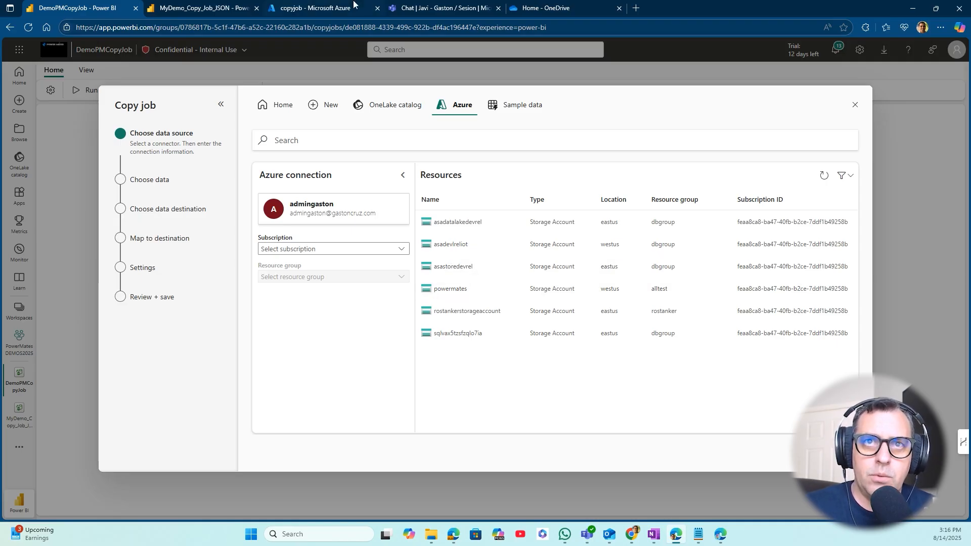
In the Azure portal, browse the powermates storage account's blob containers and examine the contents of the copyjob container
left_click(329, 9)
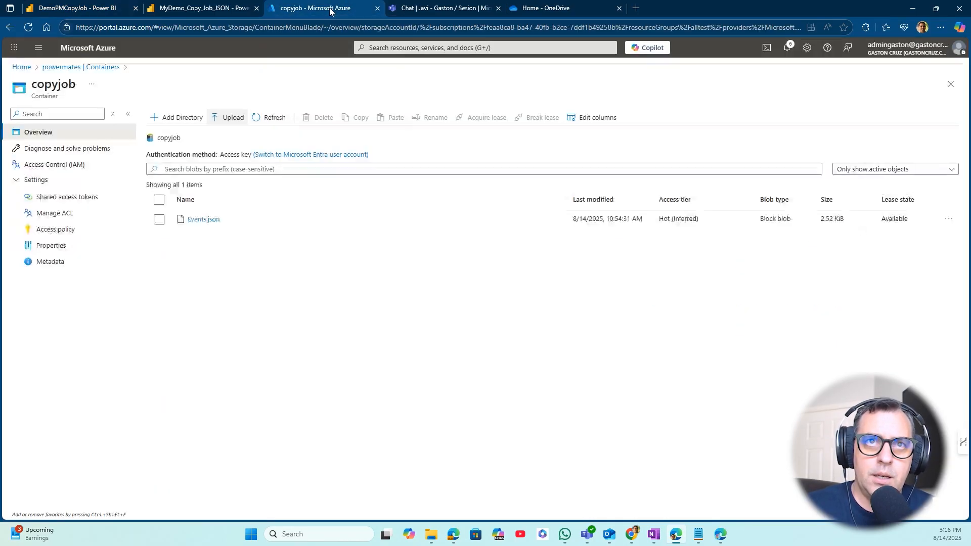
left_click(49, 70)
left_click(22, 70)
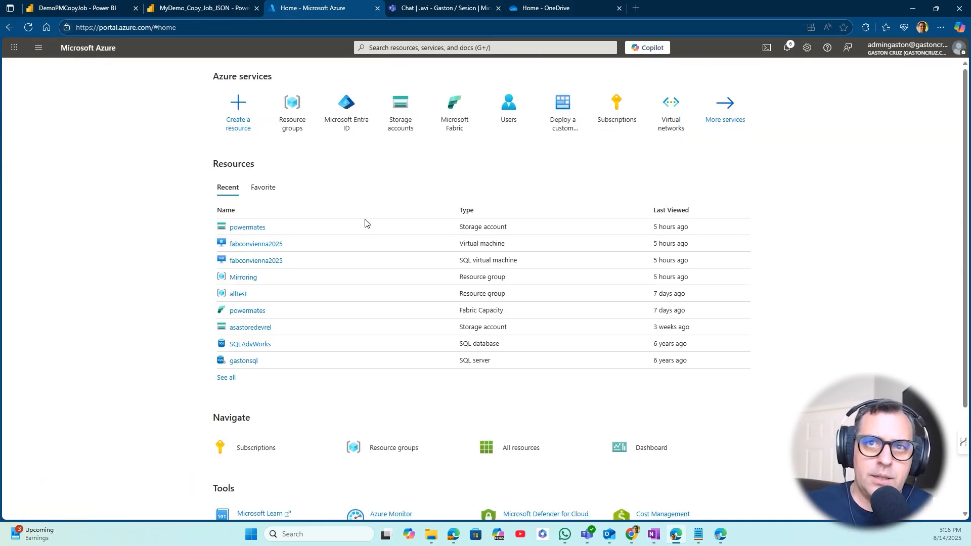
mouse_move(244, 229)
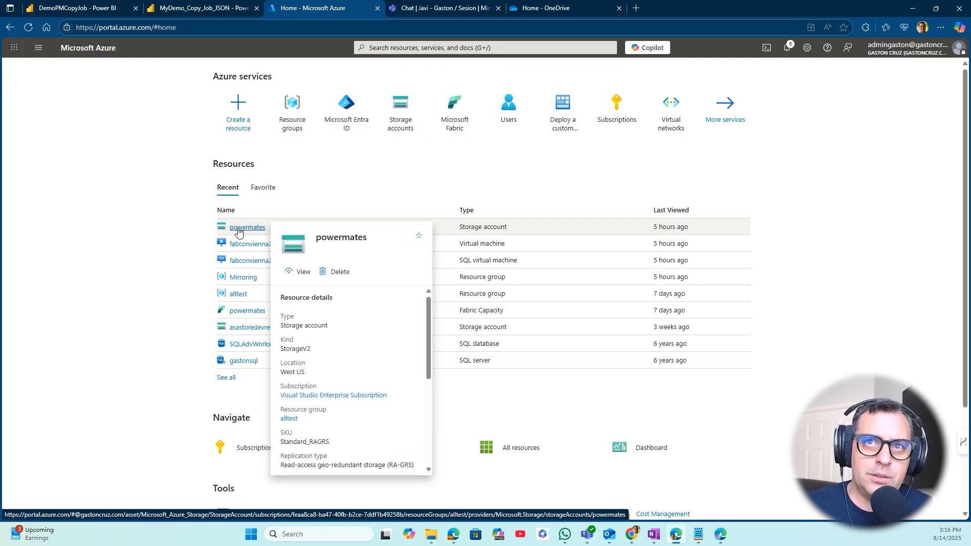
left_click(243, 227)
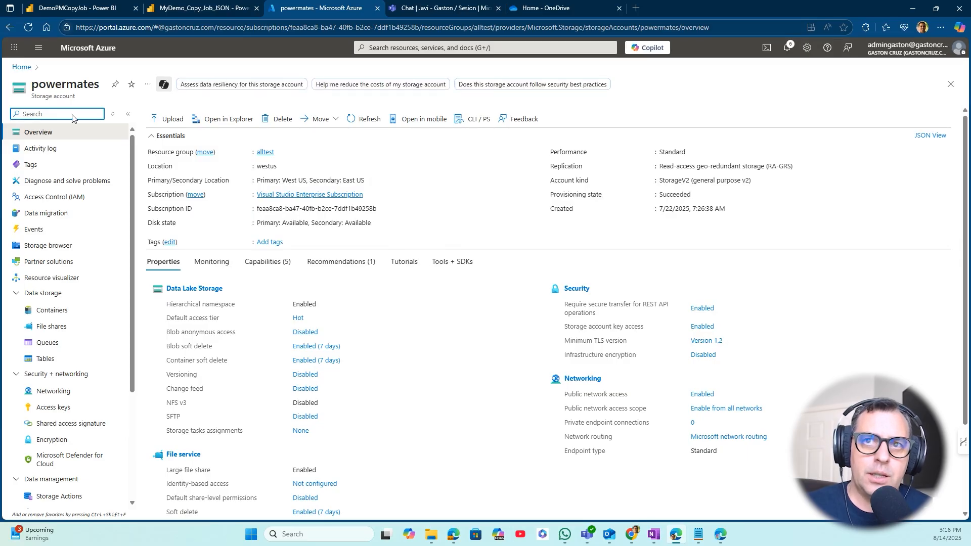
left_click(70, 246)
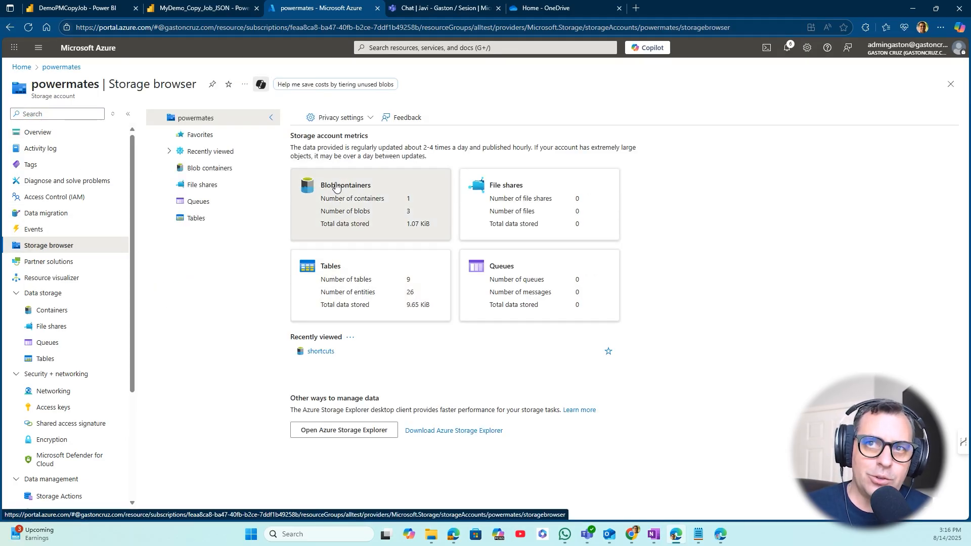
left_click(336, 186)
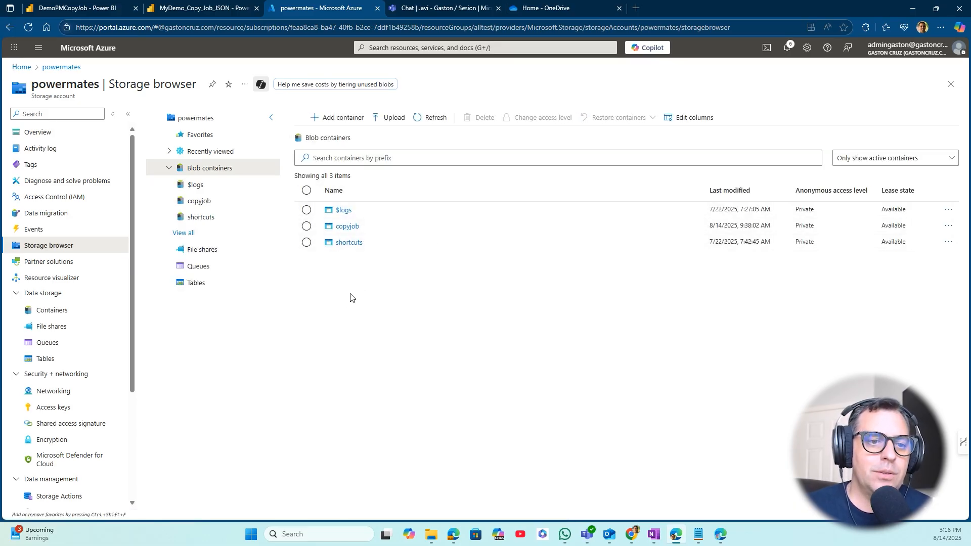
left_click(347, 227)
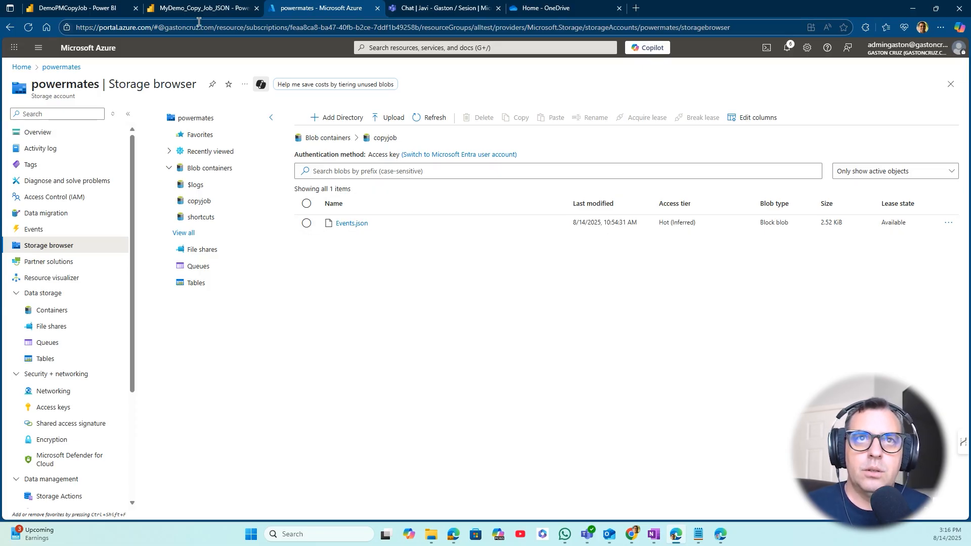
Return to the DemoPMCopyJob setup in Power BI and connect to the powermates storage account through Azure Blobs
left_click(186, 8)
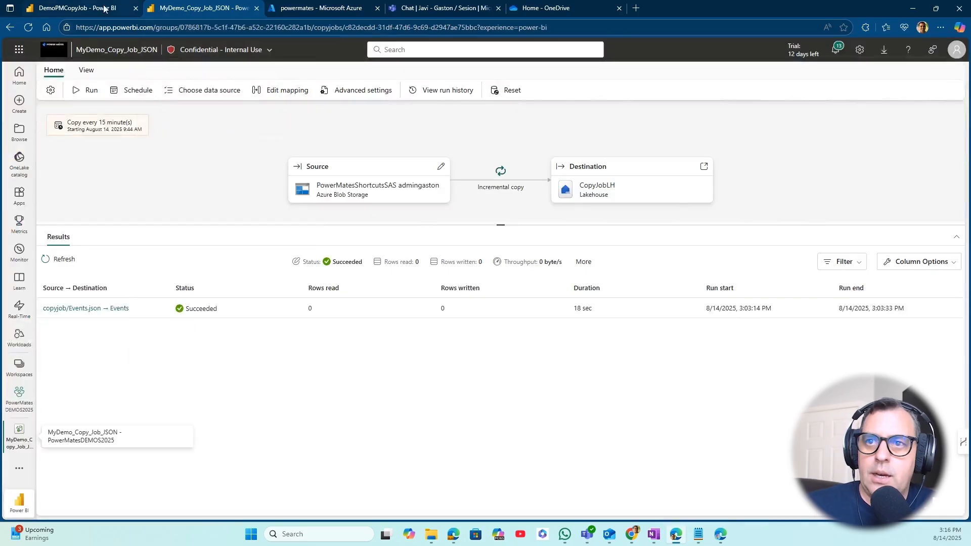
left_click(76, 8)
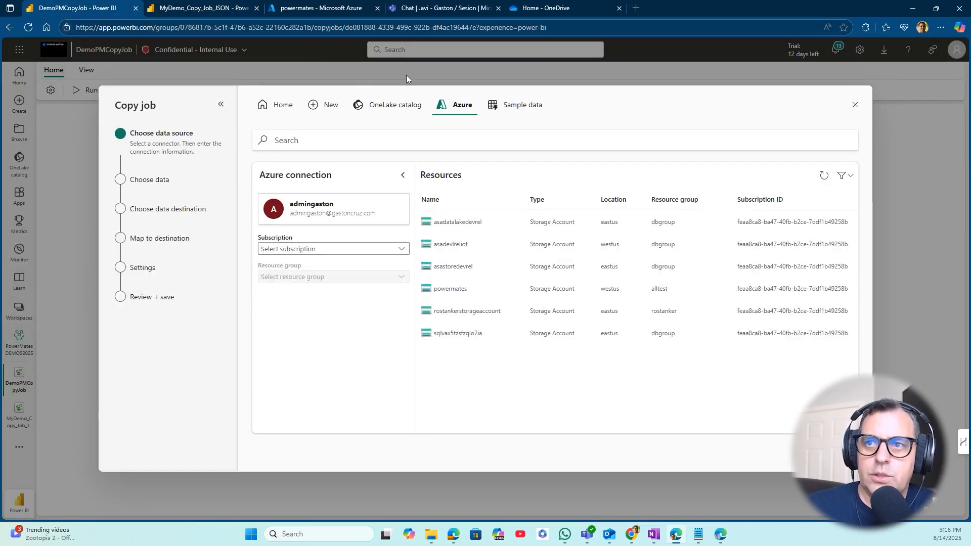
left_click(476, 292)
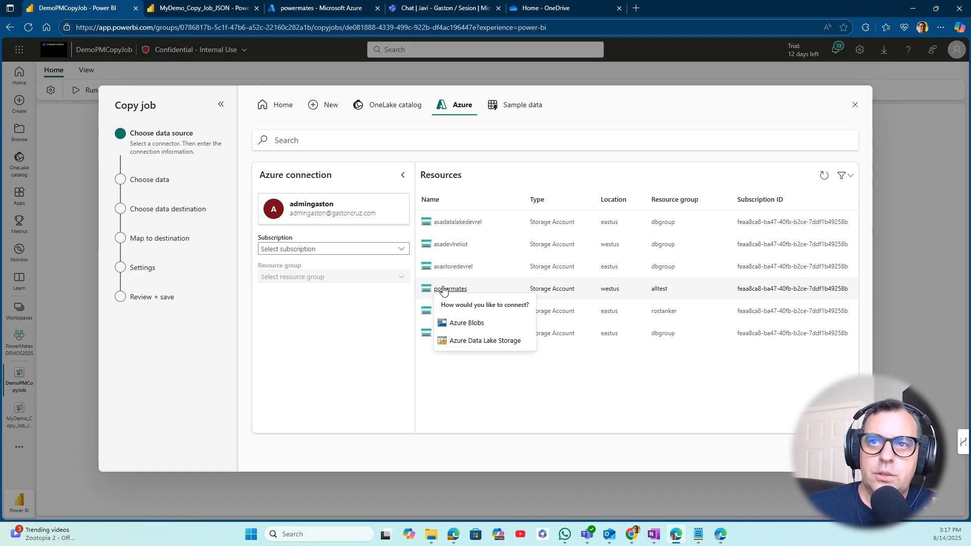
left_click(529, 326)
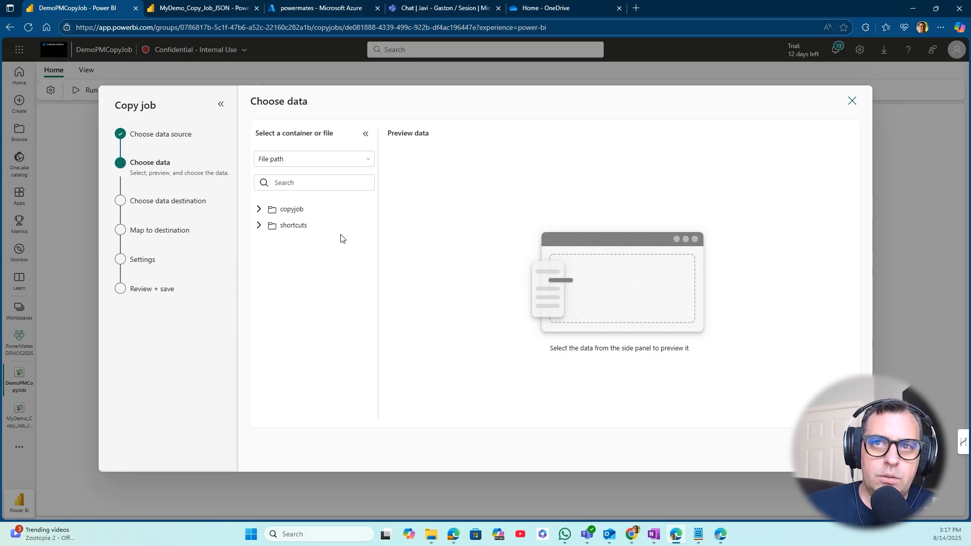
Choose Events.json from the copyjob container as the data to copy
left_click(259, 209)
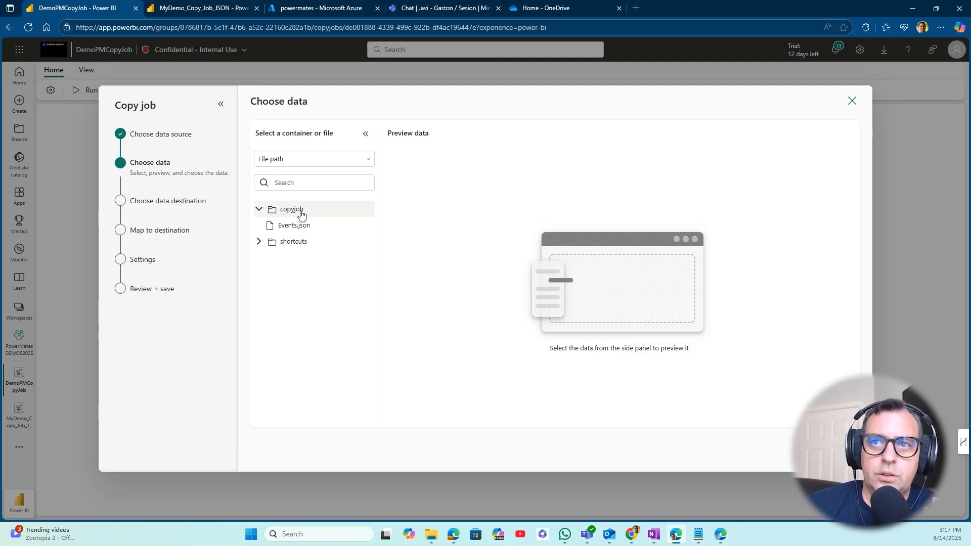
left_click(296, 226)
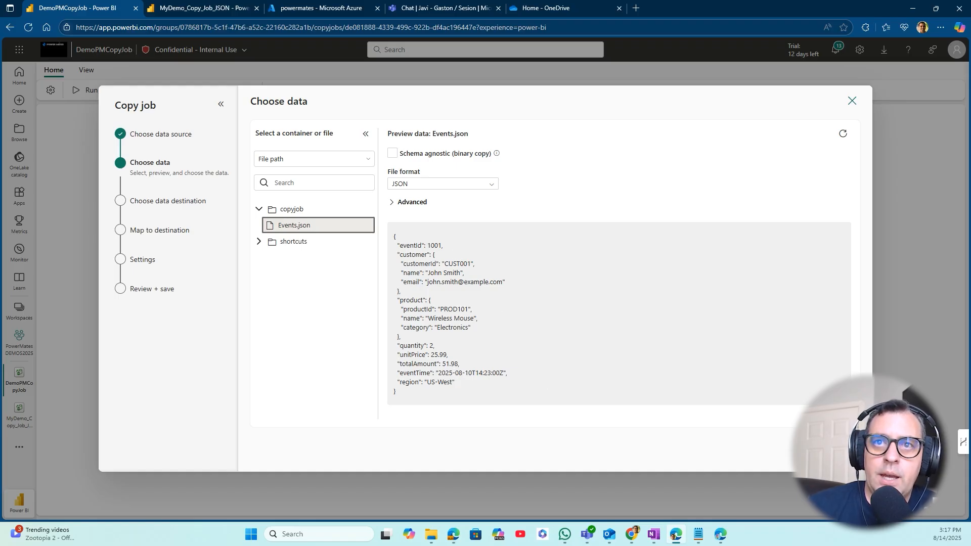
Create and connect a new lakehouse named PMDemoCopyJobLH in the PowerMatesDEMOS2025 workspace as the copy job's data destination
left_click(840, 450)
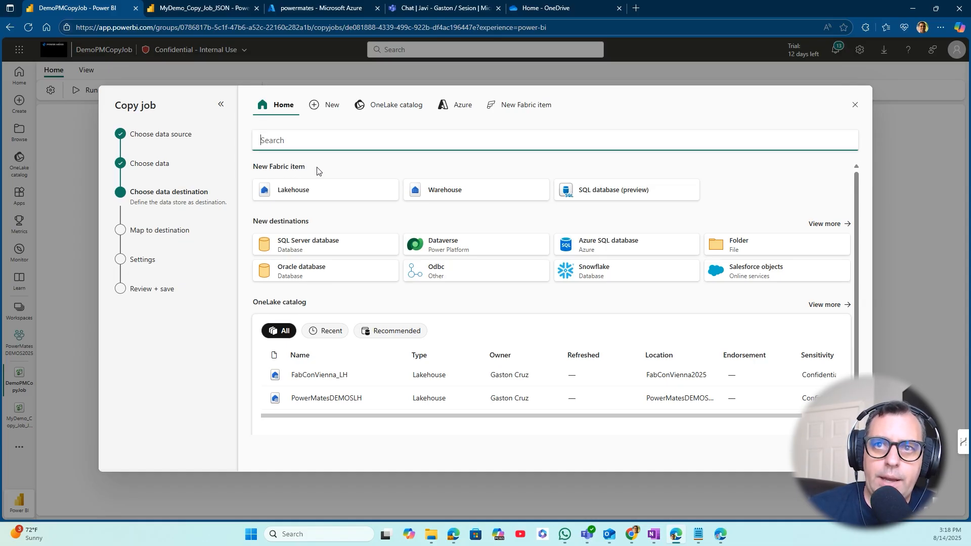
left_click(304, 196)
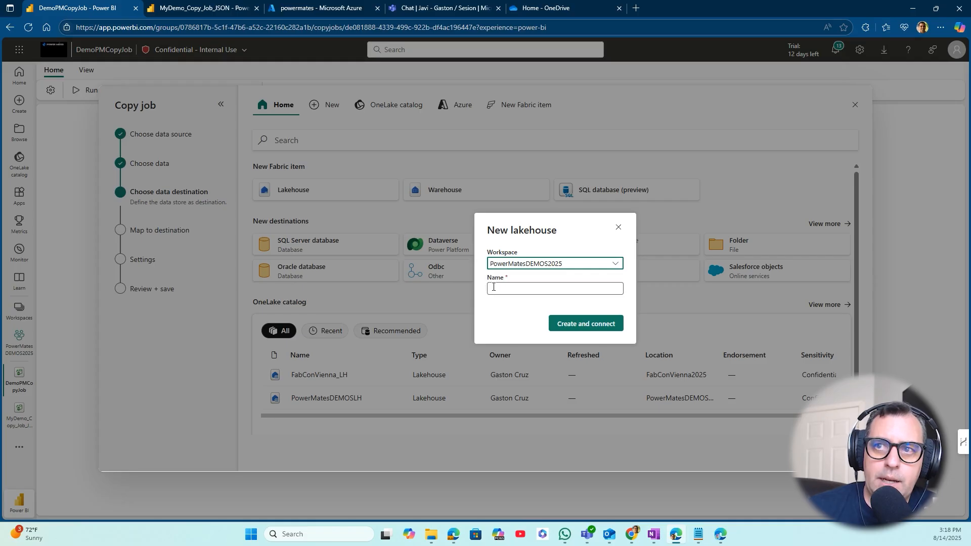
left_click(495, 288)
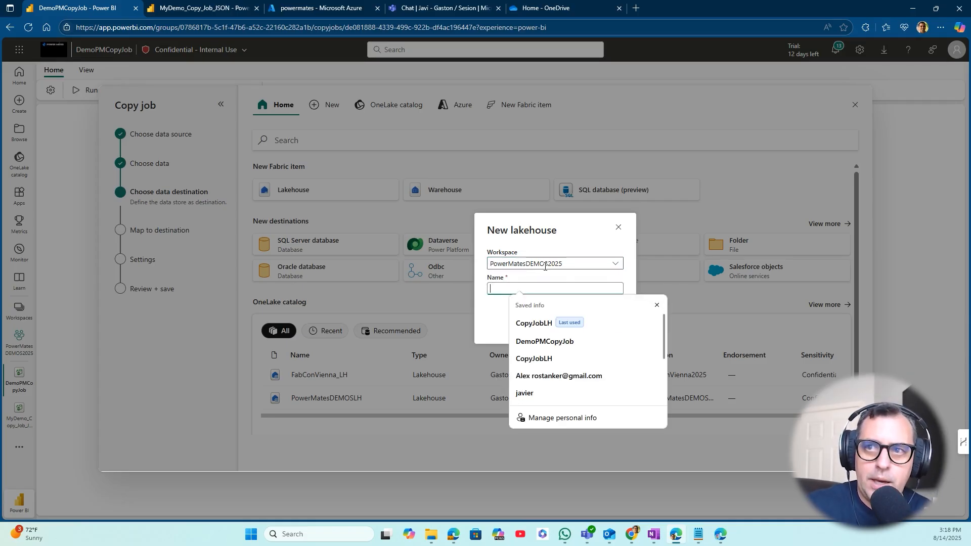
type("PM")
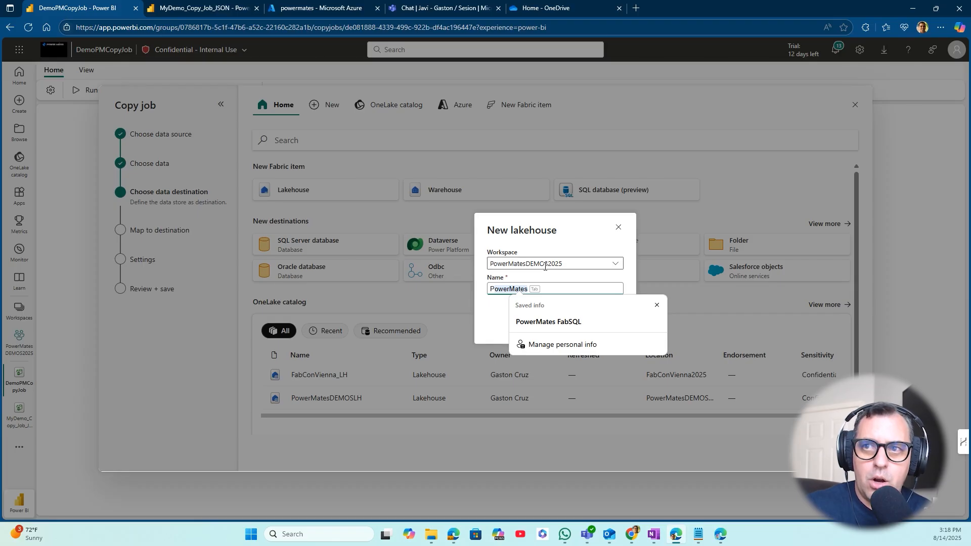
type("De")
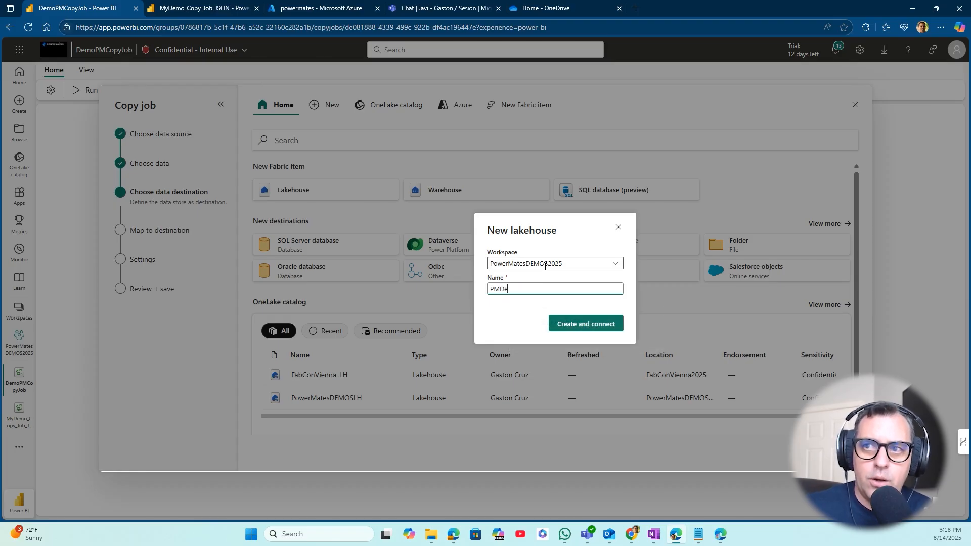
type("moCopyJobLH")
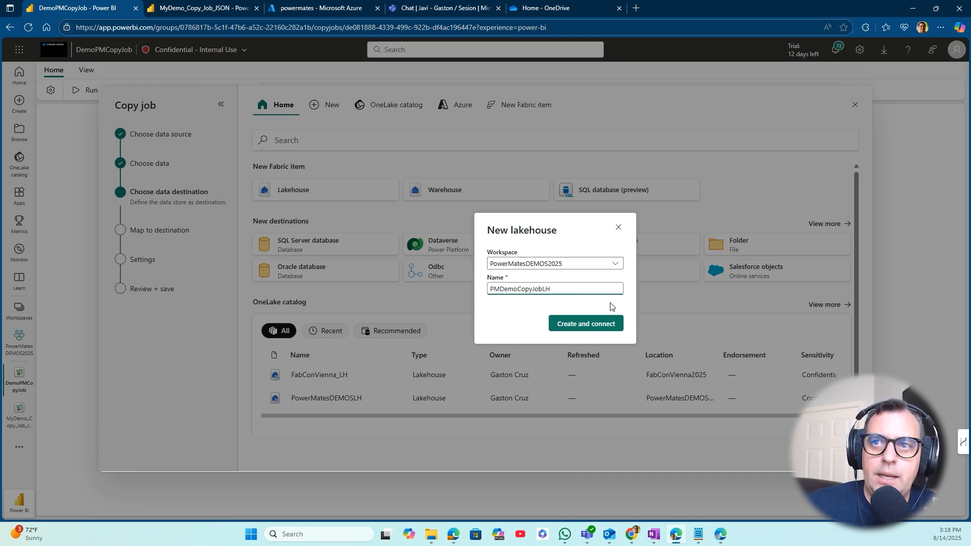
left_click(585, 324)
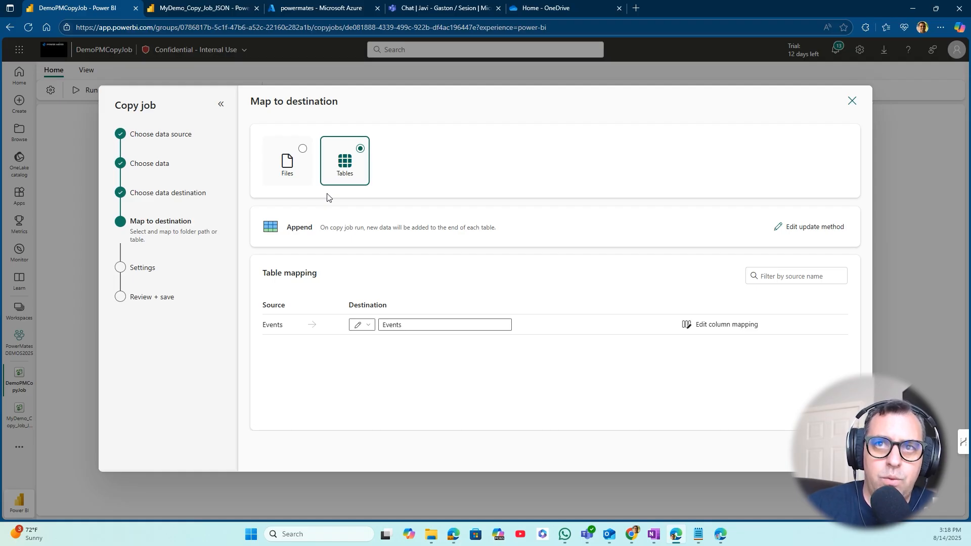
Map Events to the Events table in Tables, checking the Files option and update methods, and keep the Append method
left_click(301, 151)
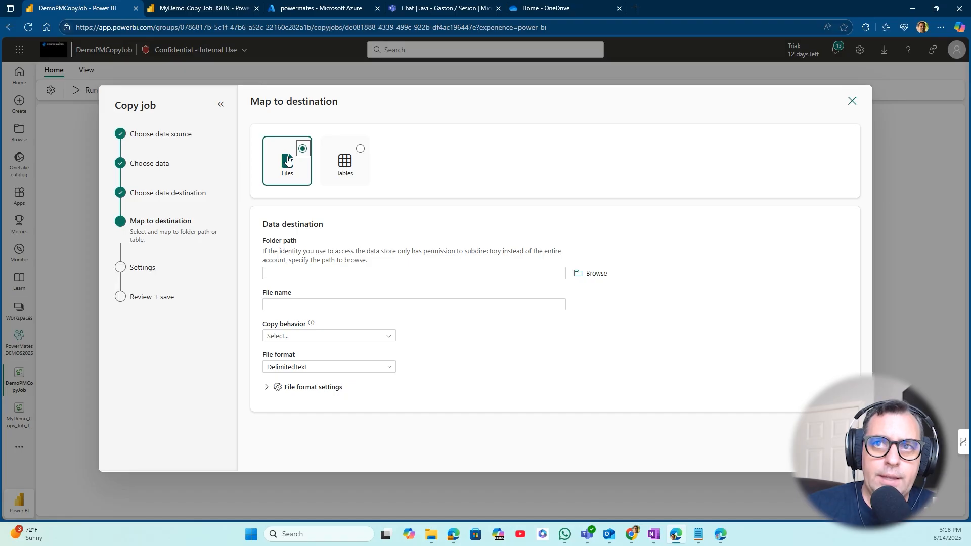
left_click(359, 148)
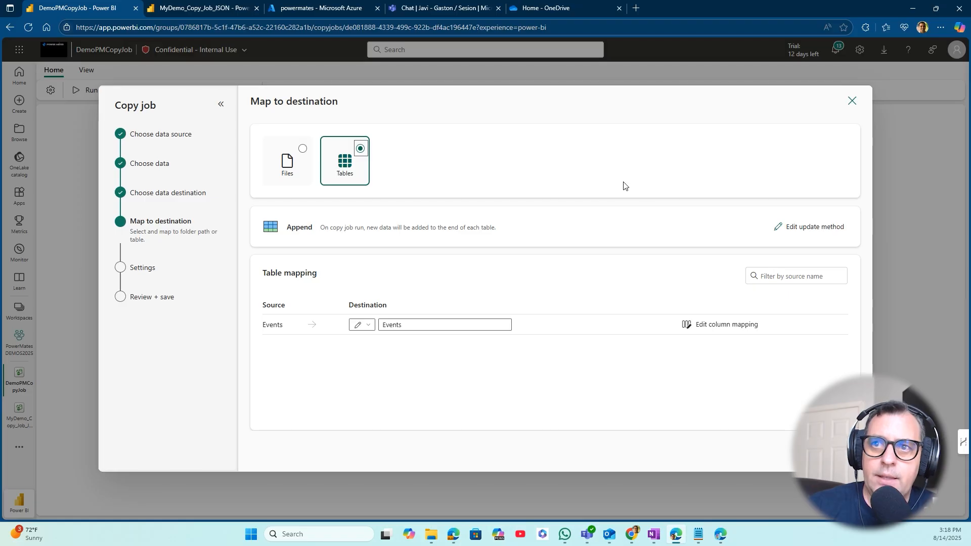
left_click(810, 230)
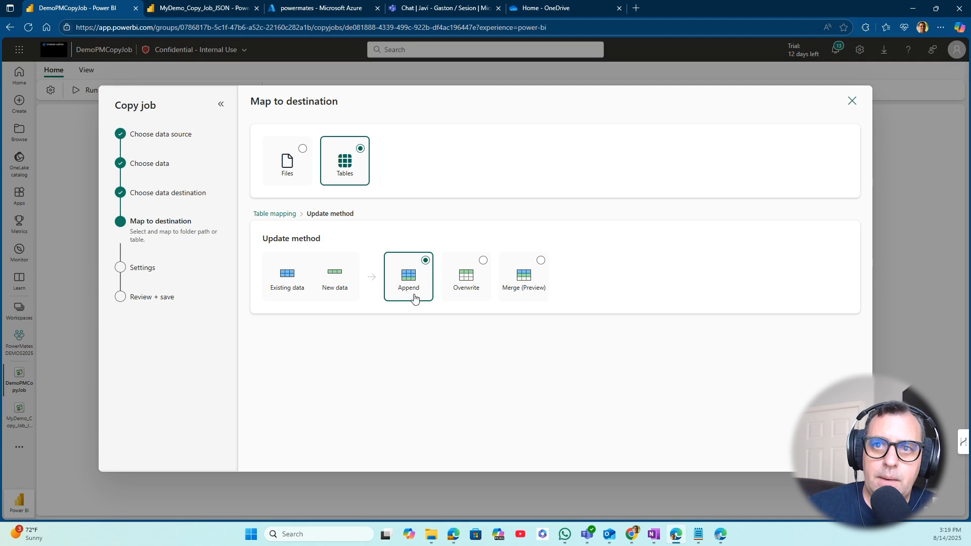
left_click(264, 215)
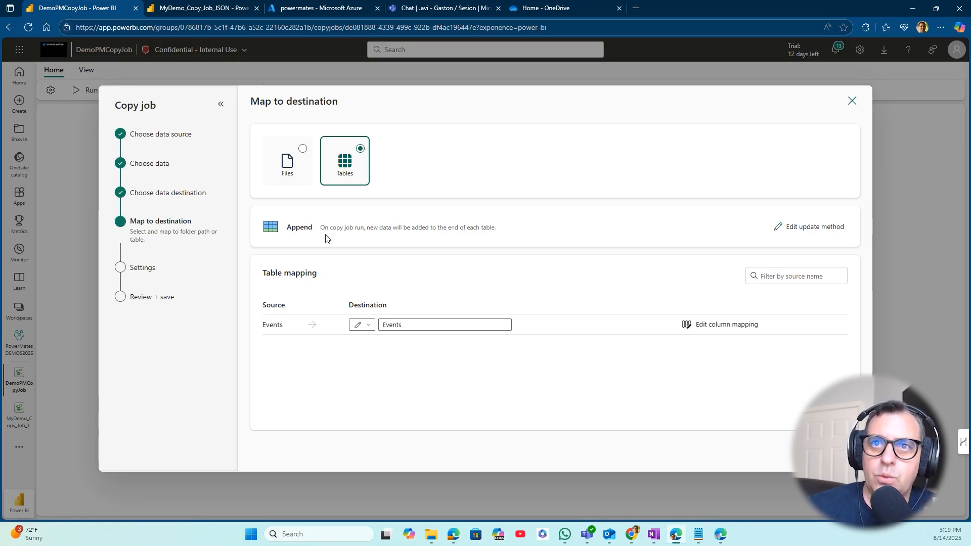
left_click(842, 452)
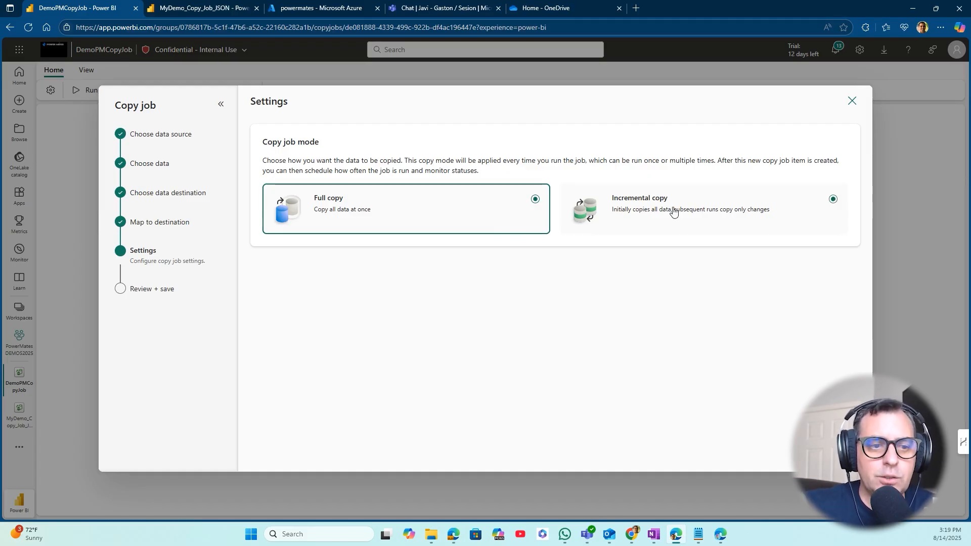
Set the copy job mode to Incremental copy, then save and run the job immediately with a schedule of every 15 minutes
left_click(755, 221)
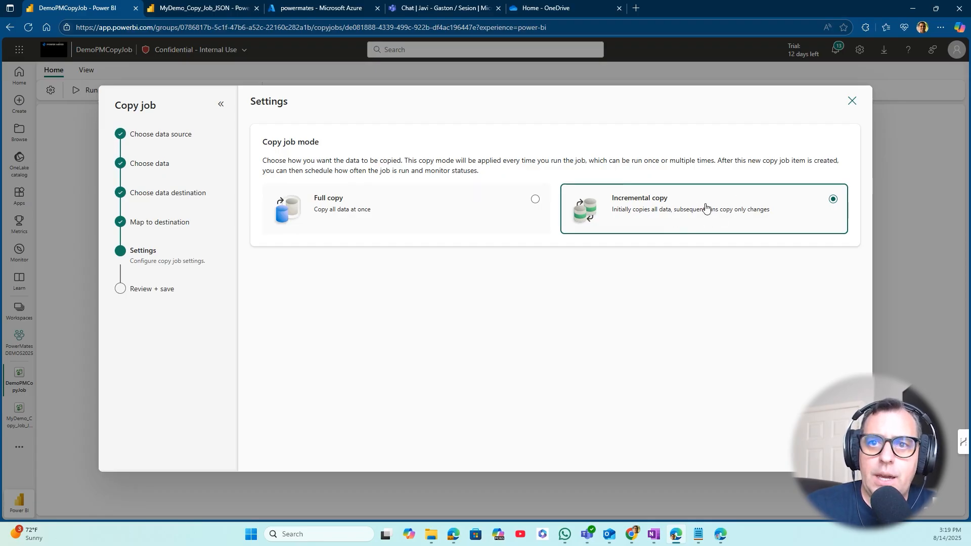
left_click(844, 453)
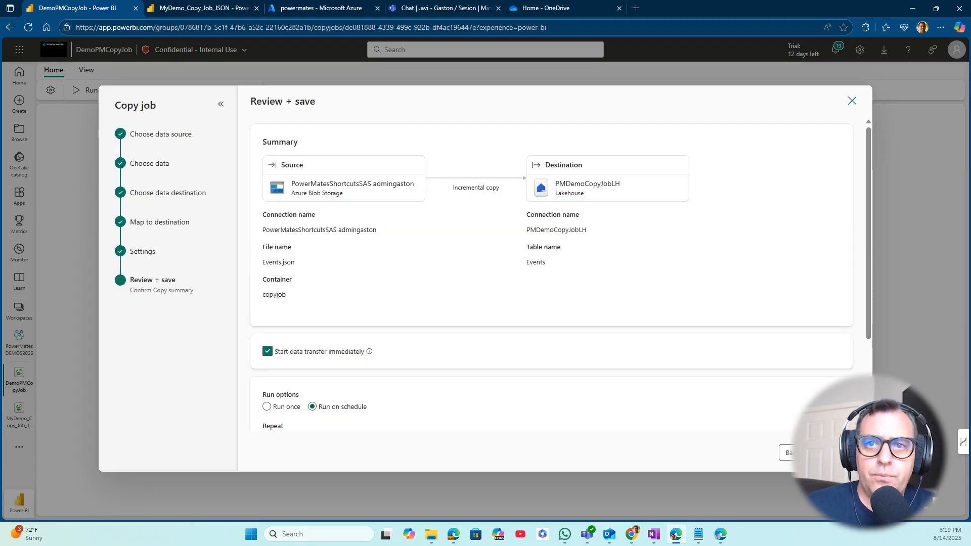
scroll(459, 323, "down", 1)
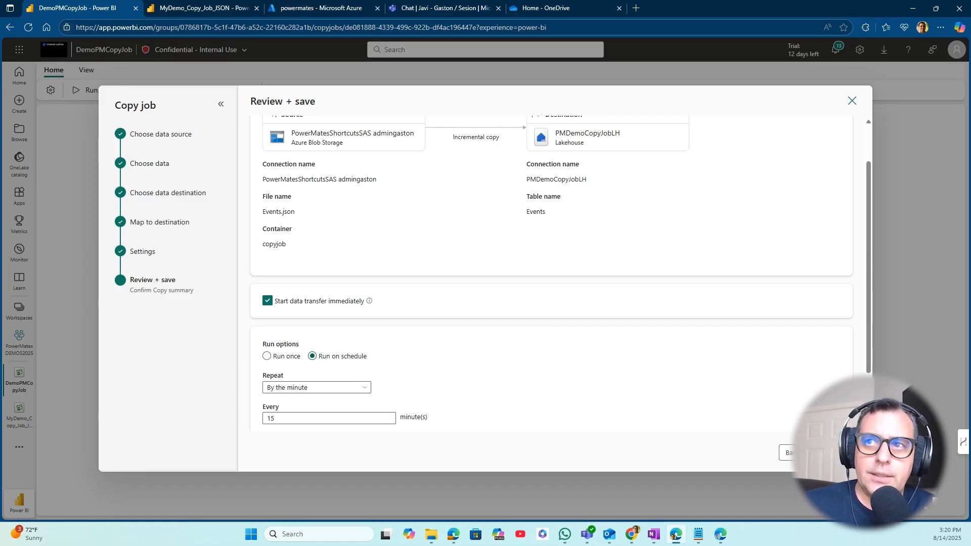
left_click(832, 452)
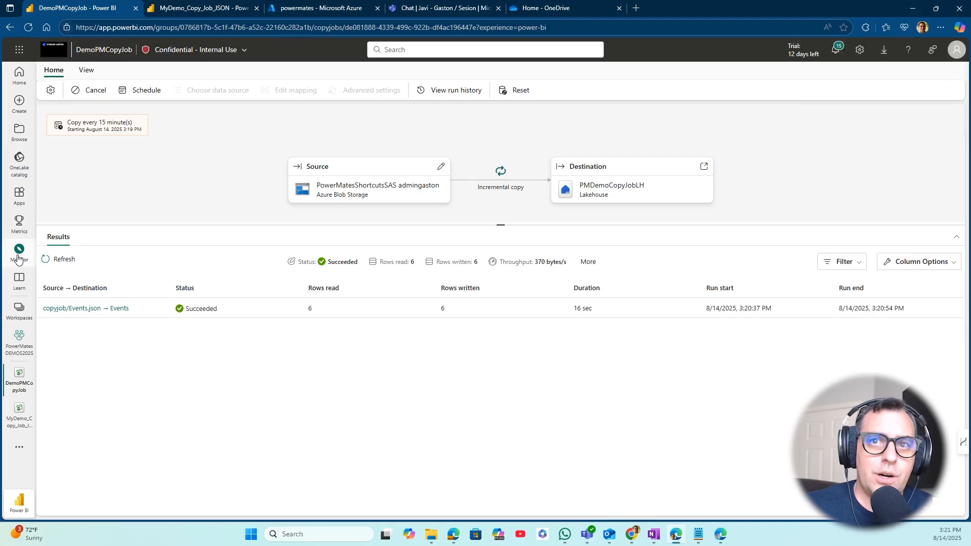
In Monitor, sort the historical runs of MyDemo_Copy_Job_JSON by newest start time and examine the most recent run's details
left_click(33, 251)
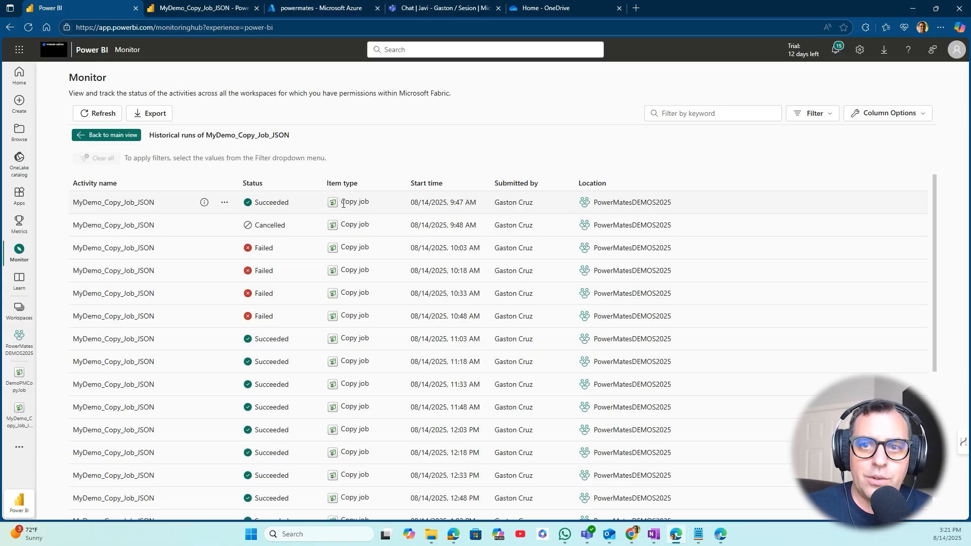
scroll(495, 252, "down", 5)
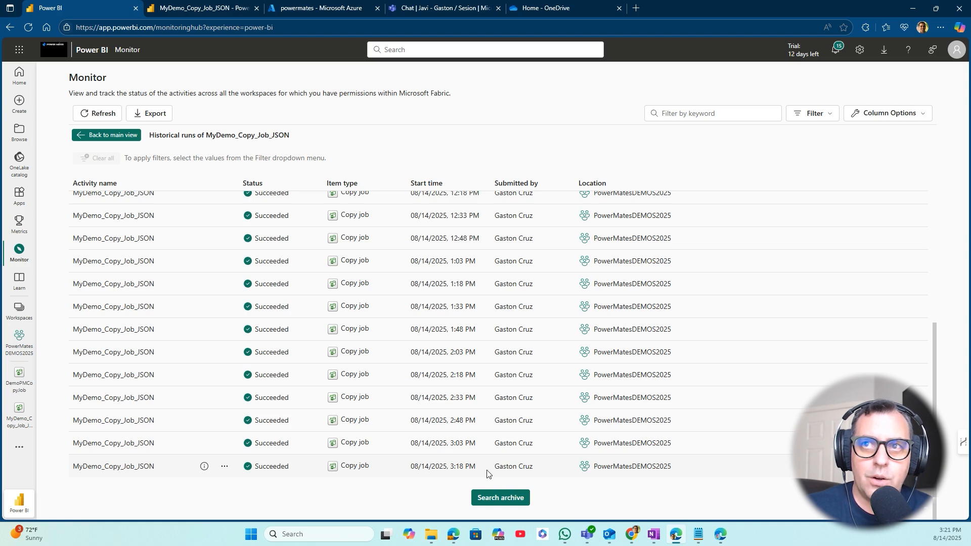
scroll(440, 238, "up", 5)
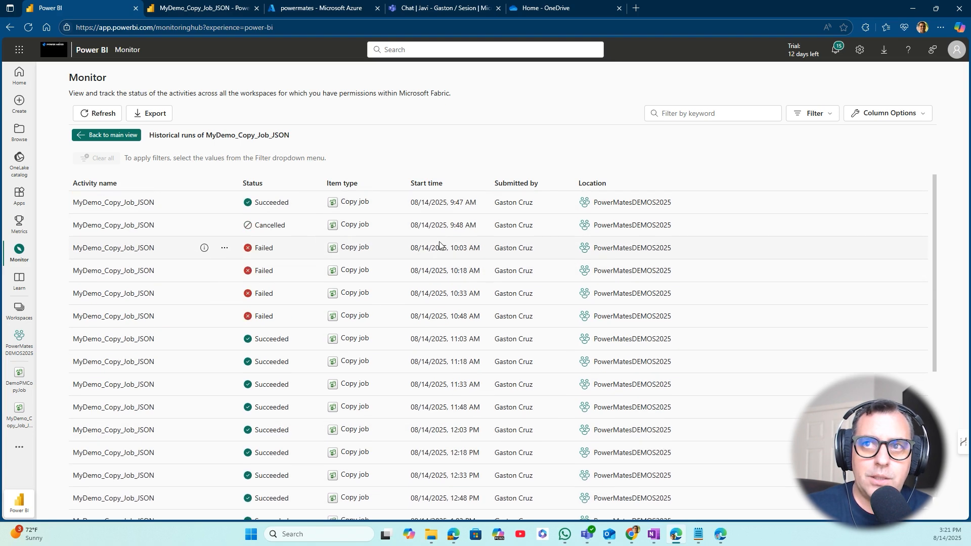
left_click(449, 185)
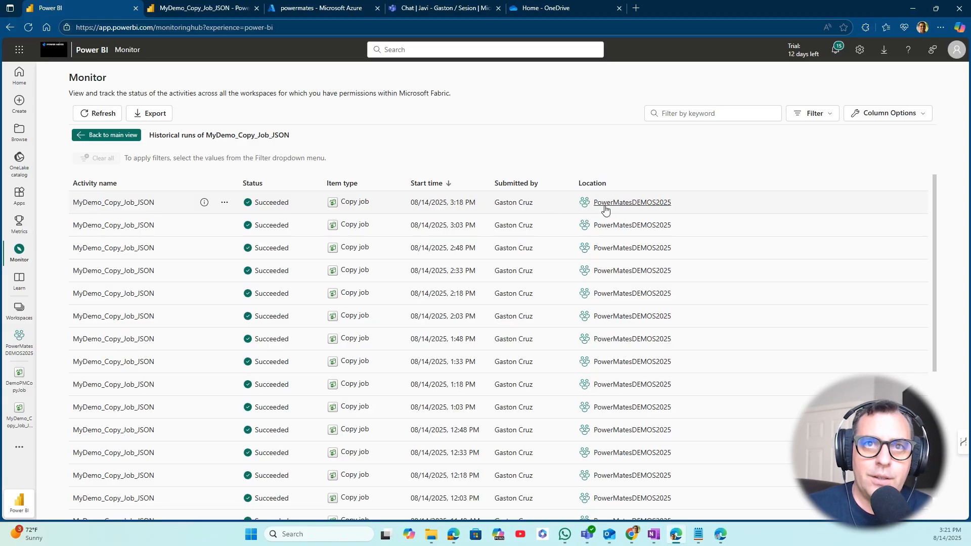
left_click(143, 203)
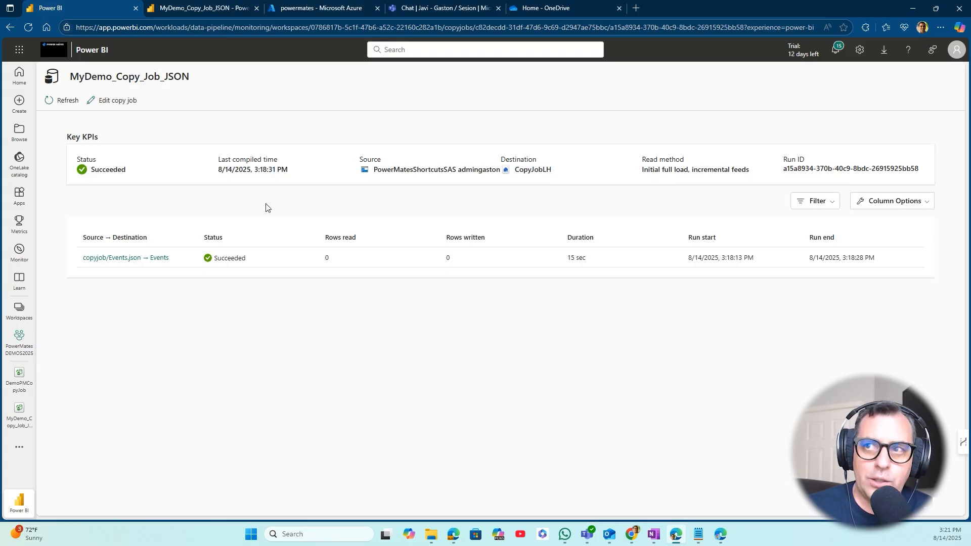